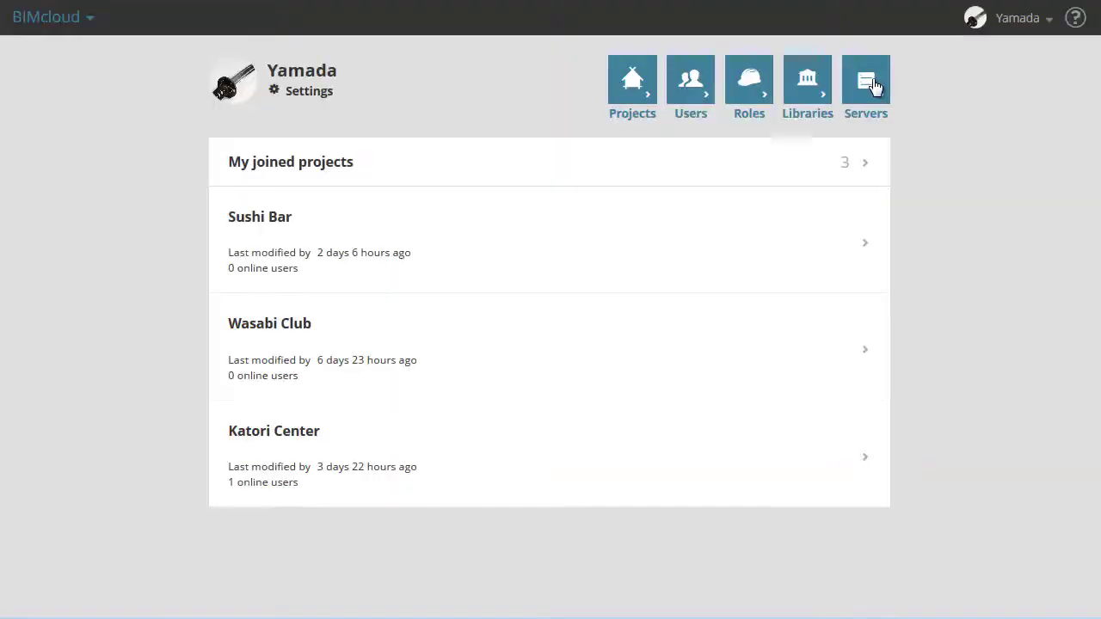
- Open the BIMcloud Manager server's settings page, showing version 18.0.0.2351.0 and BIMcloud name Cumulus
left_click(865, 82)
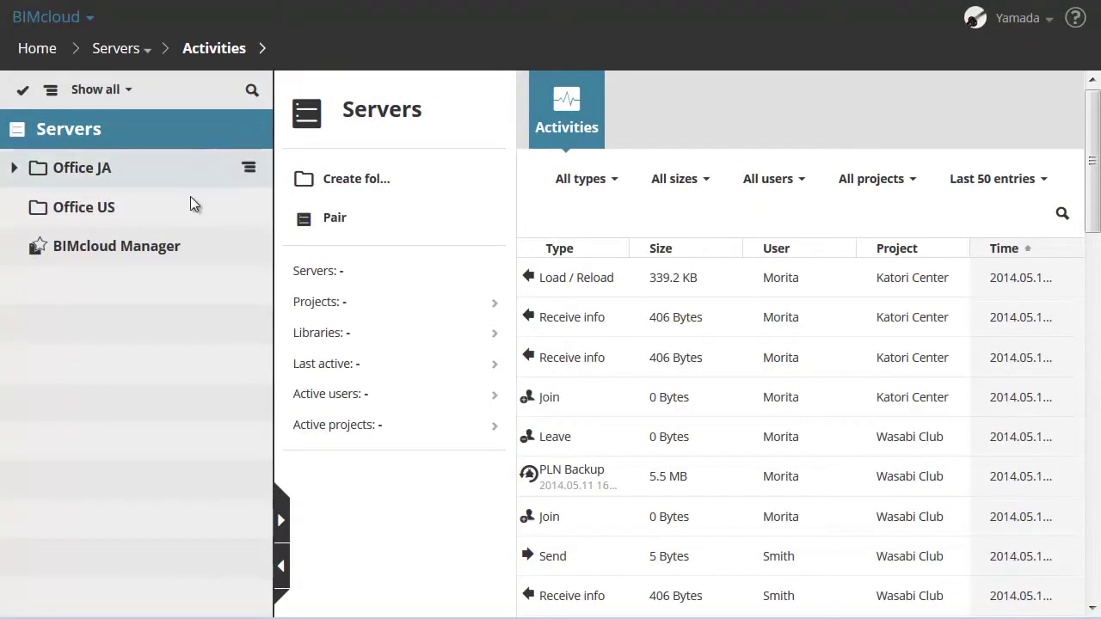
left_click(195, 250)
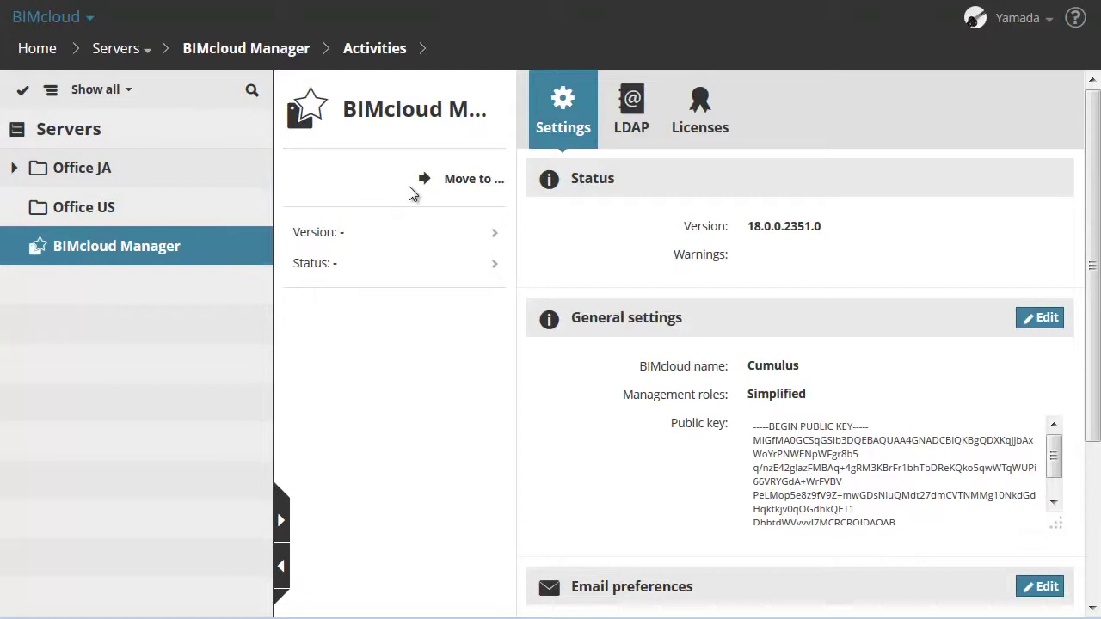
left_click(464, 180)
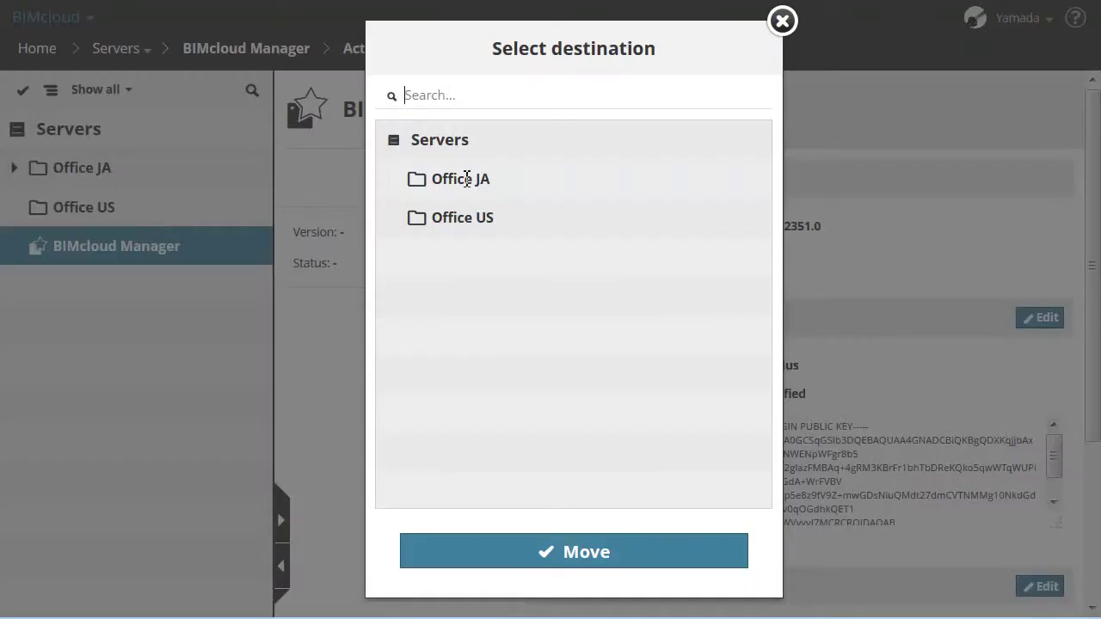
left_click(467, 180)
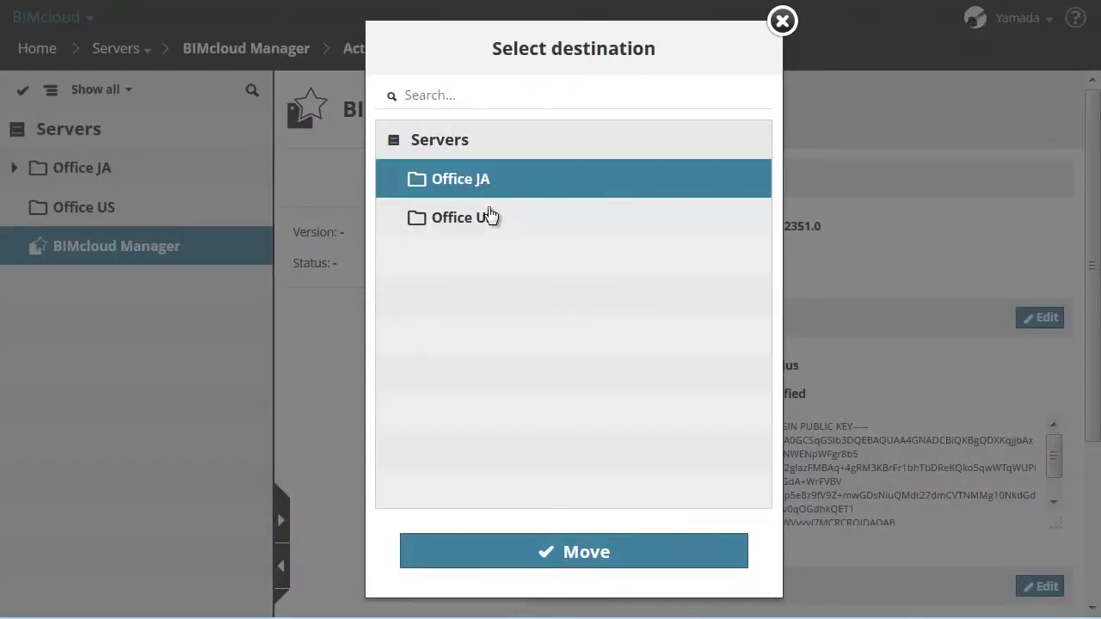
left_click(491, 218)
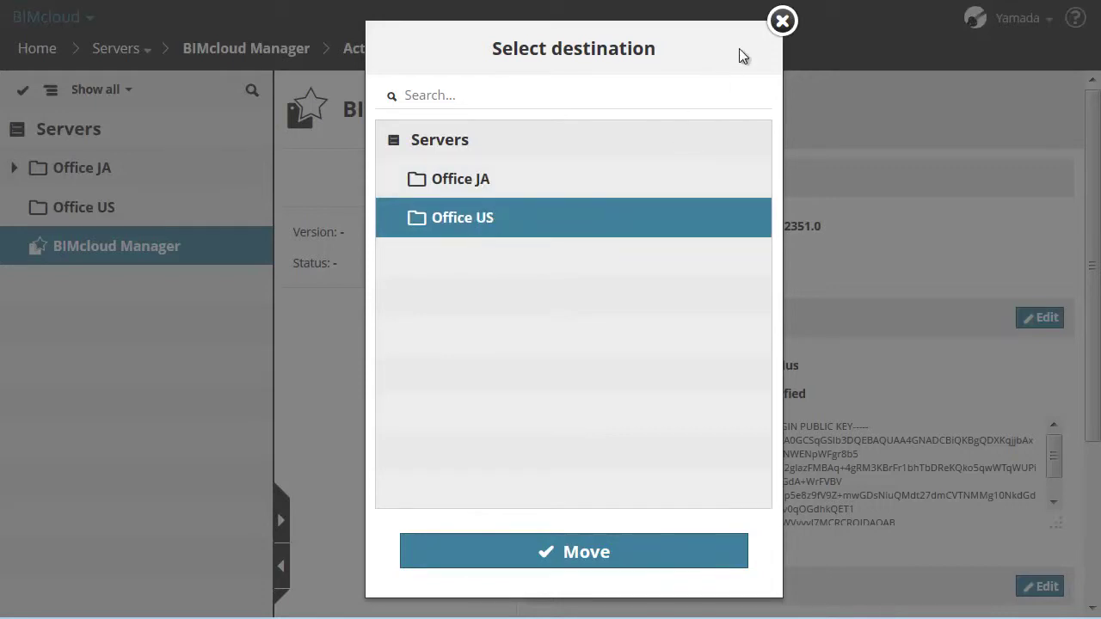
left_click(781, 22)
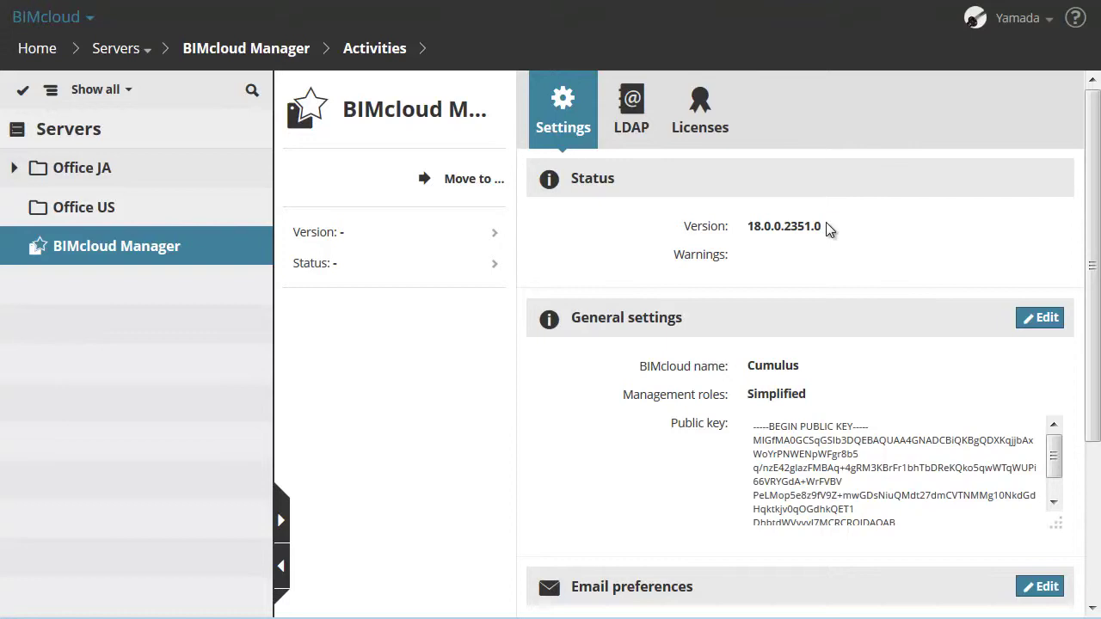
left_click(1045, 318)
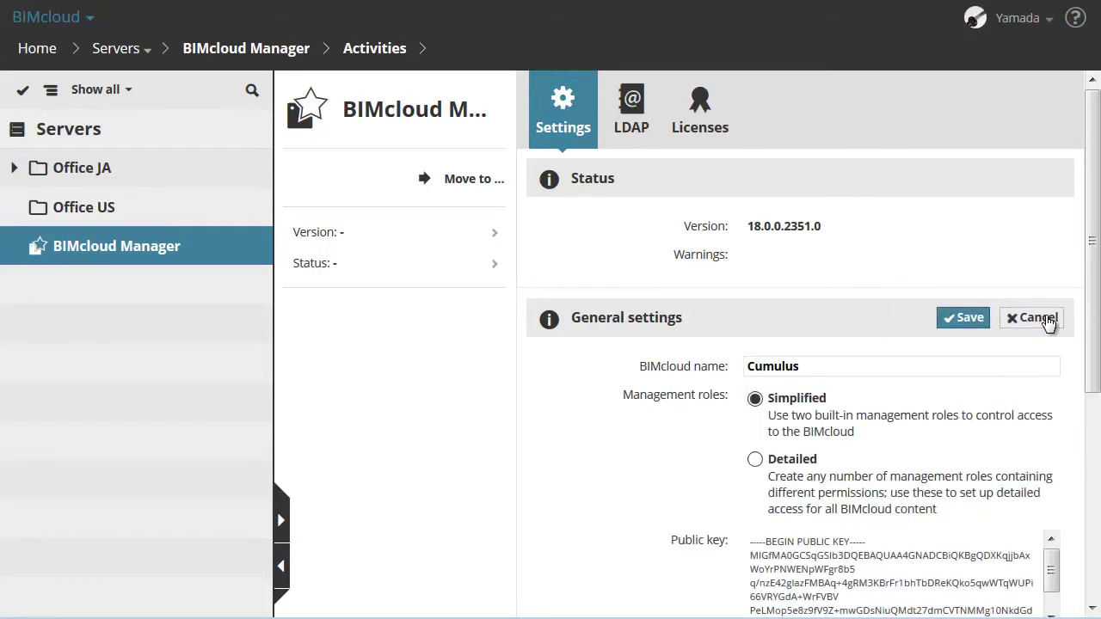
left_click_drag(799, 367, 746, 366)
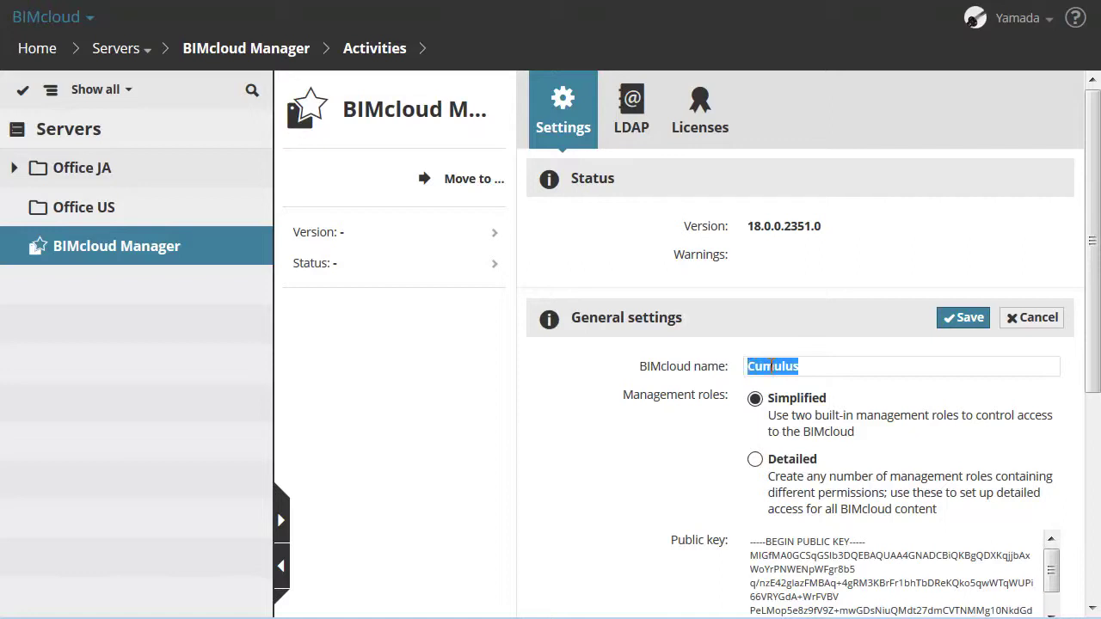
left_click(809, 365)
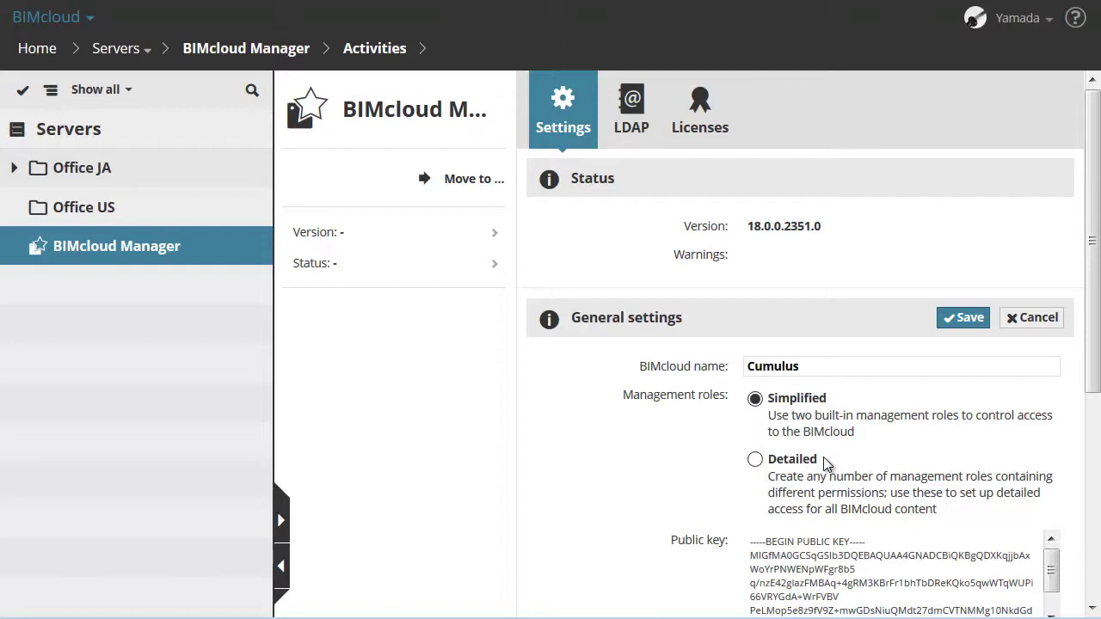
scroll(1092, 375, "down", 1)
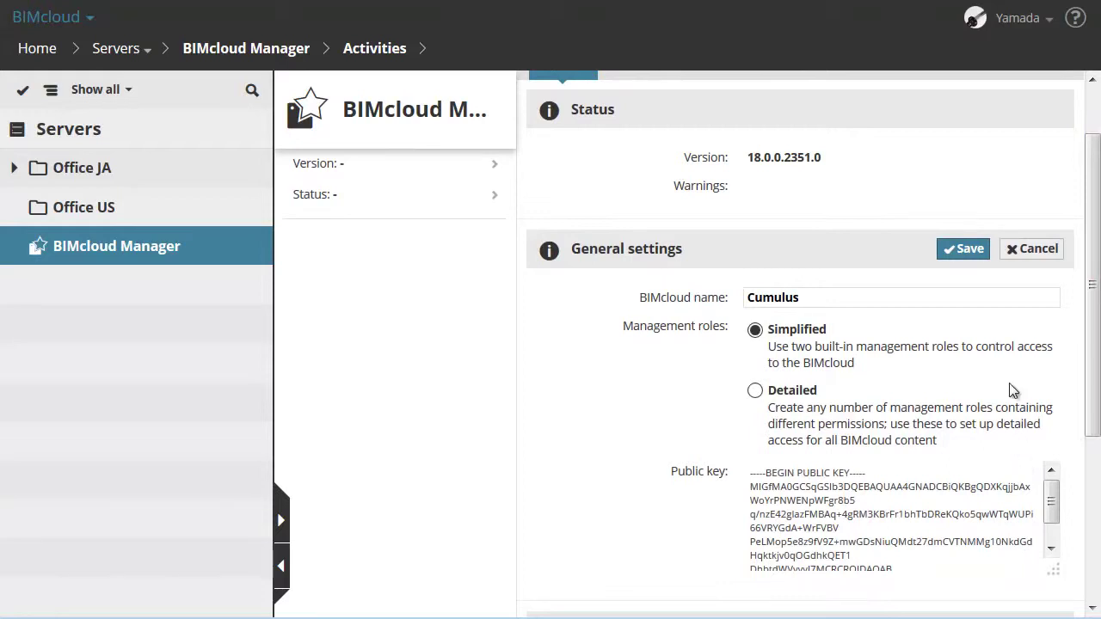
left_click(1027, 249)
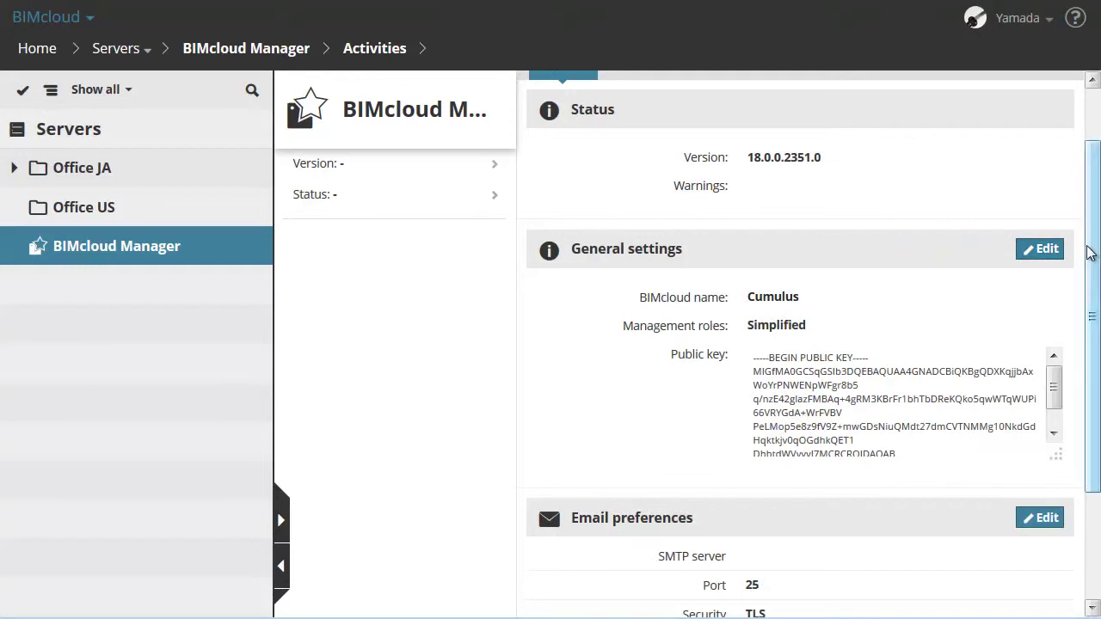
- Add a new custom user field labelled 'Skype' and save the server settings
scroll(1086, 348, "down", 3)
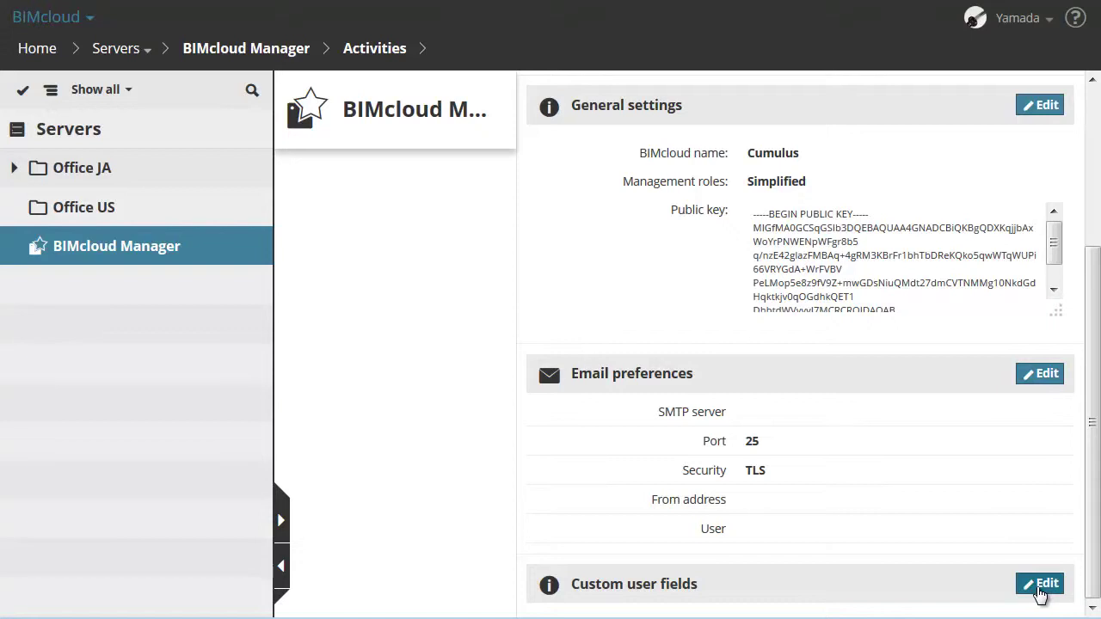
left_click(1039, 589)
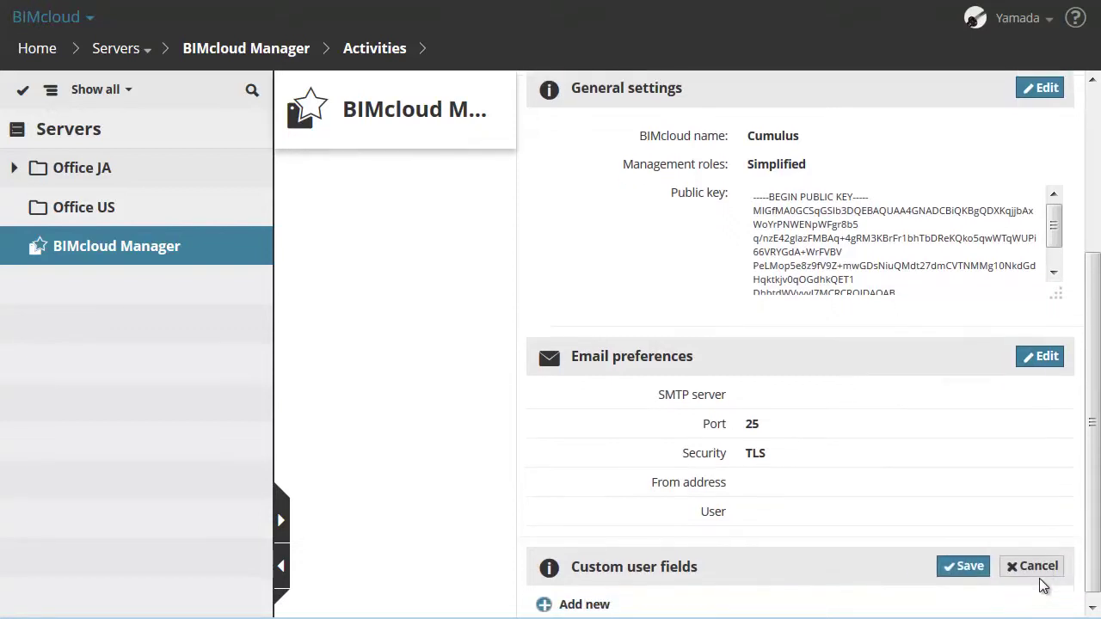
left_click(592, 599)
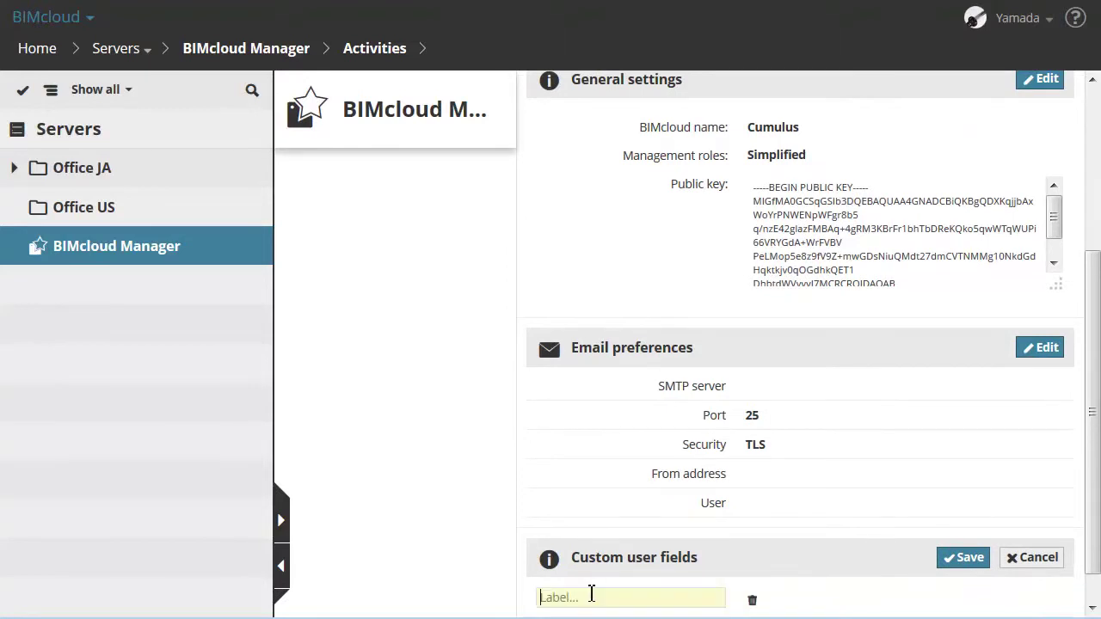
type("Skype")
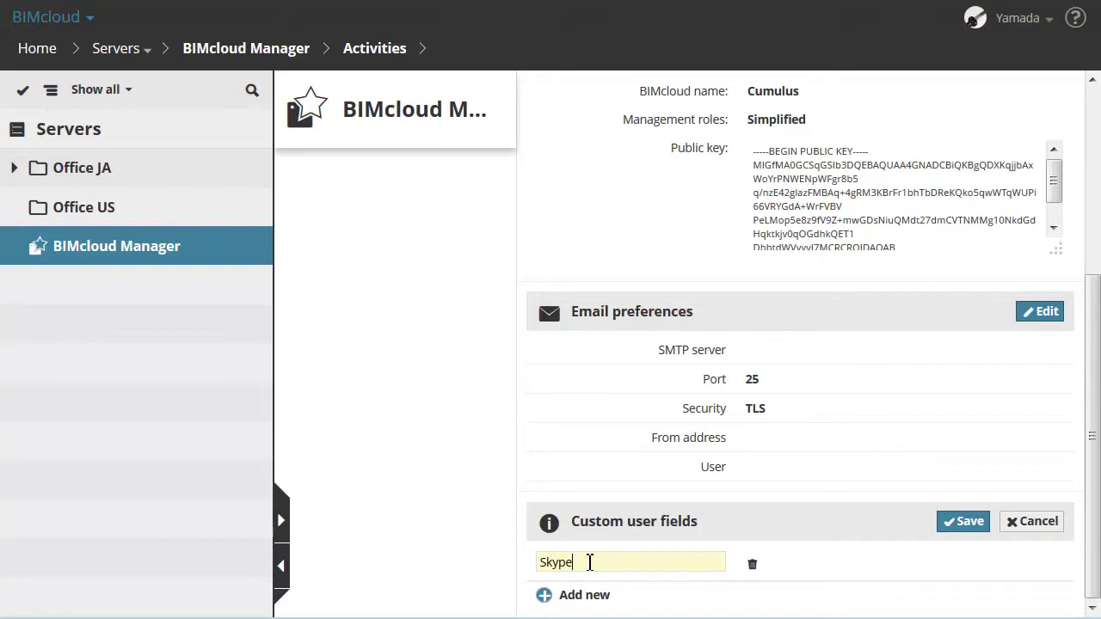
left_click(964, 522)
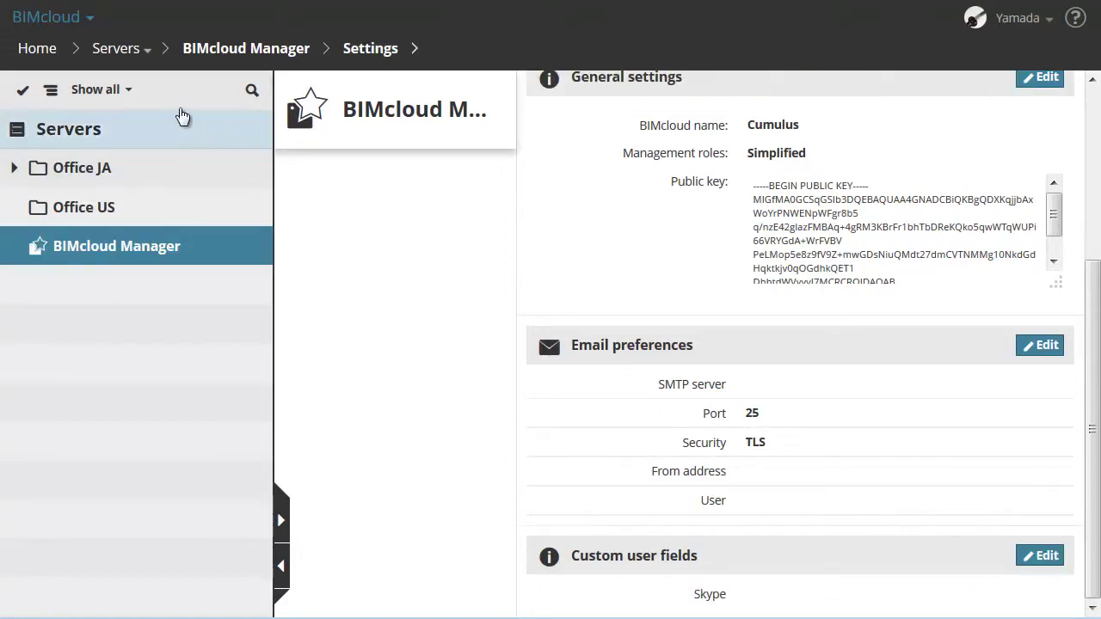
- Go to the Users list and open the first user's settings
left_click(144, 52)
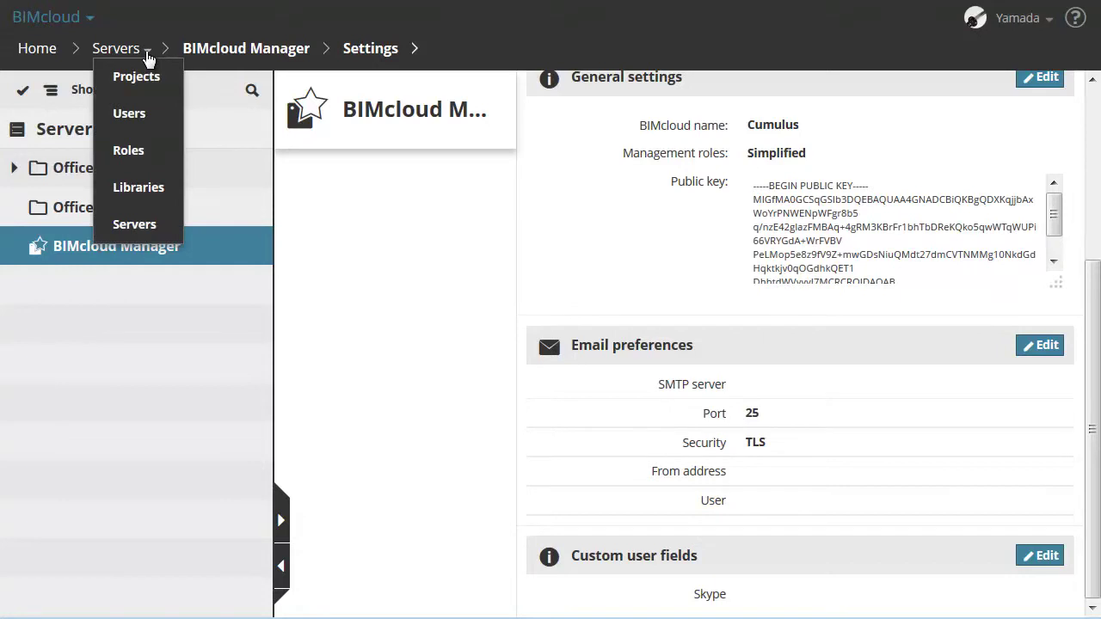
left_click(163, 116)
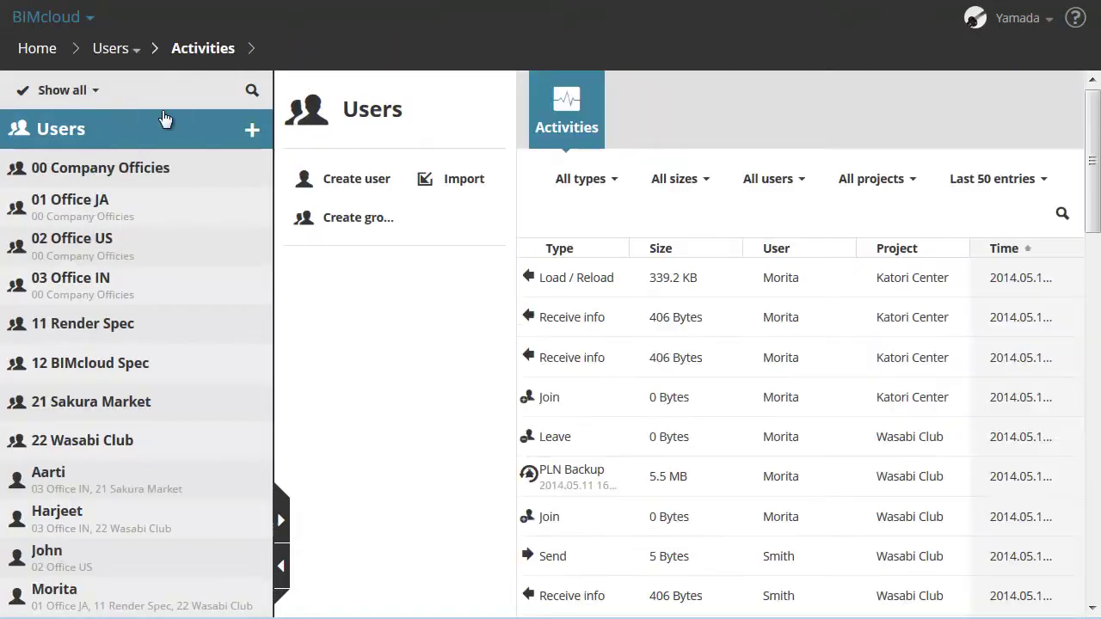
left_click(216, 489)
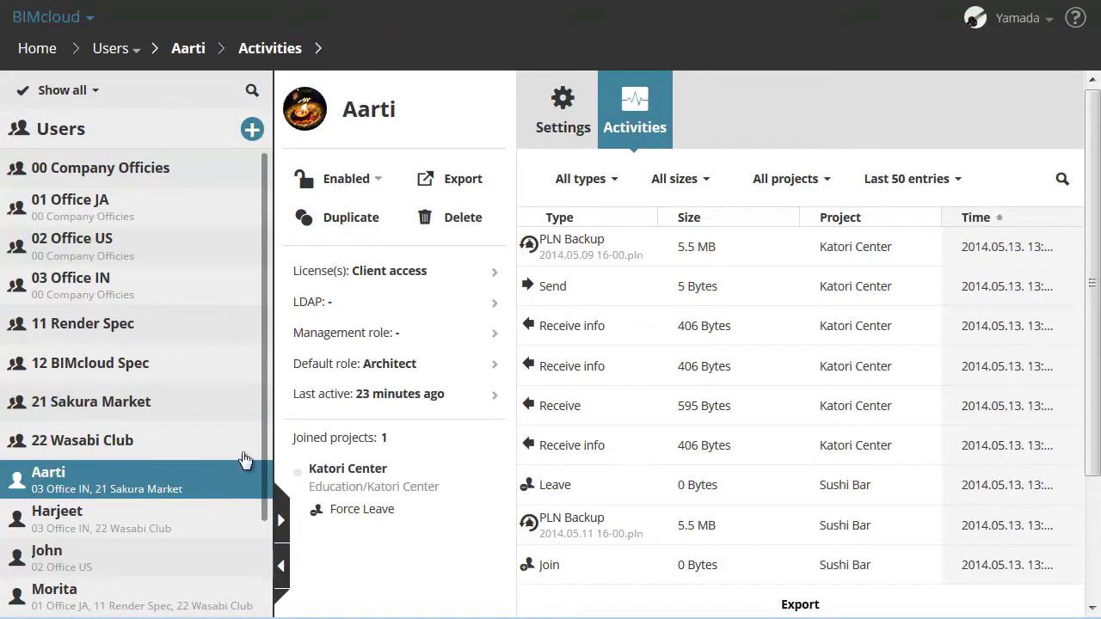
left_click(566, 129)
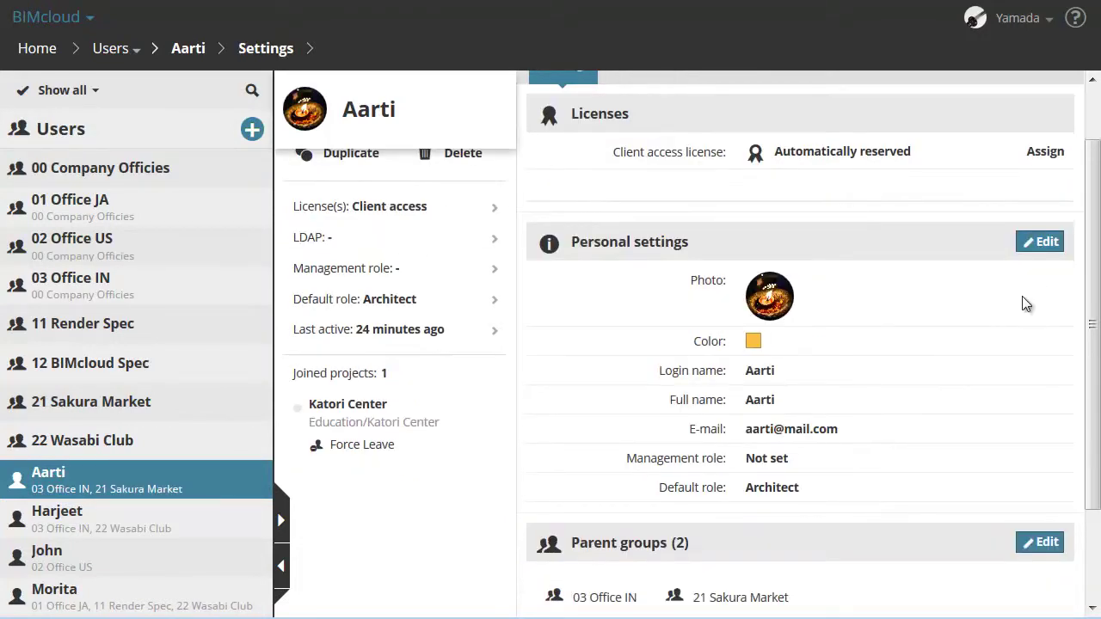
- Enter the user's Skype account name in the Skype field and save the personal settings
left_click(1047, 243)
left_click(1047, 243)
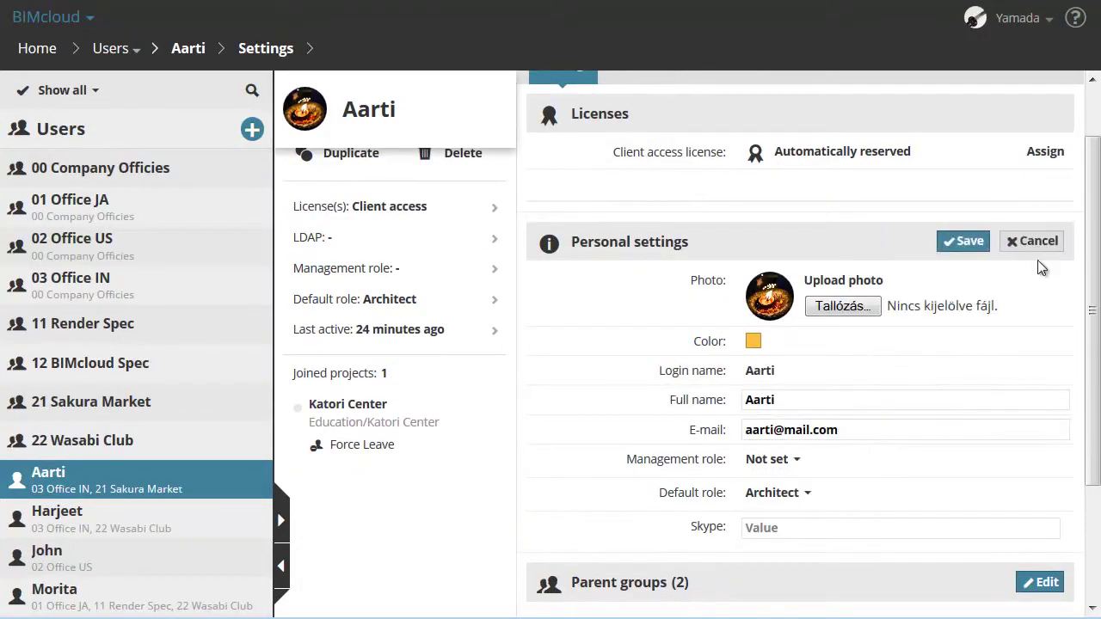
left_click(874, 527)
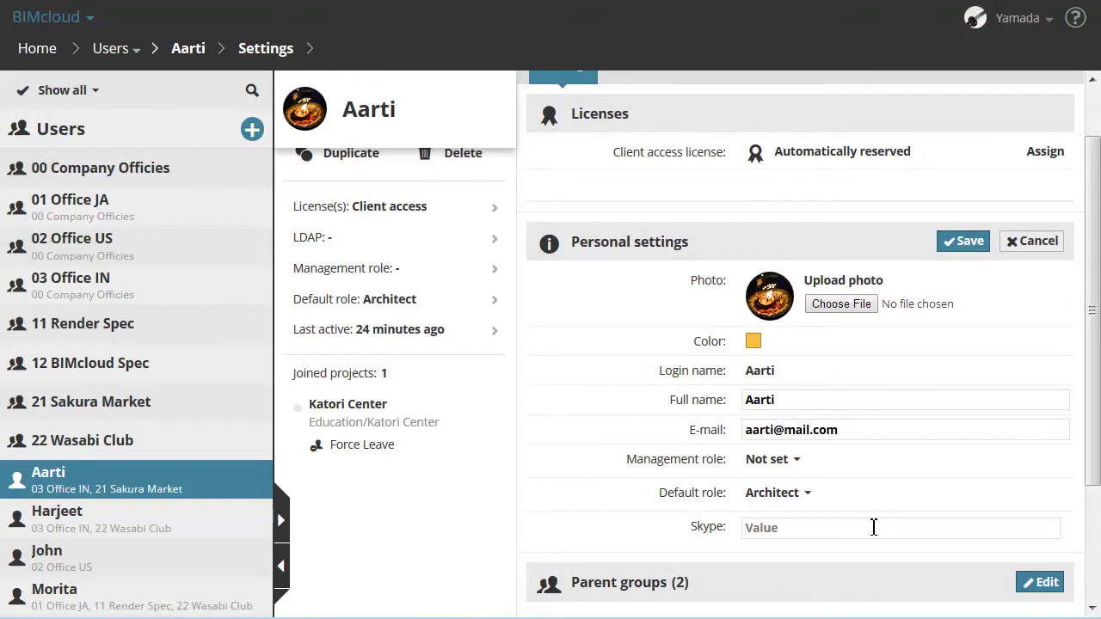
type("aarti.cumulus")
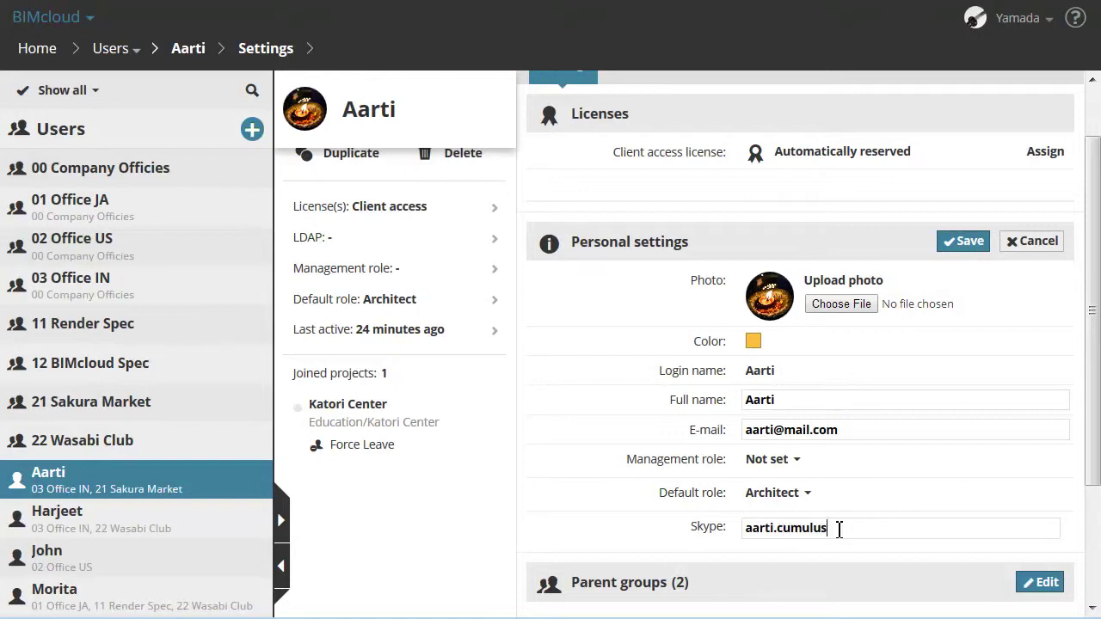
left_click(958, 243)
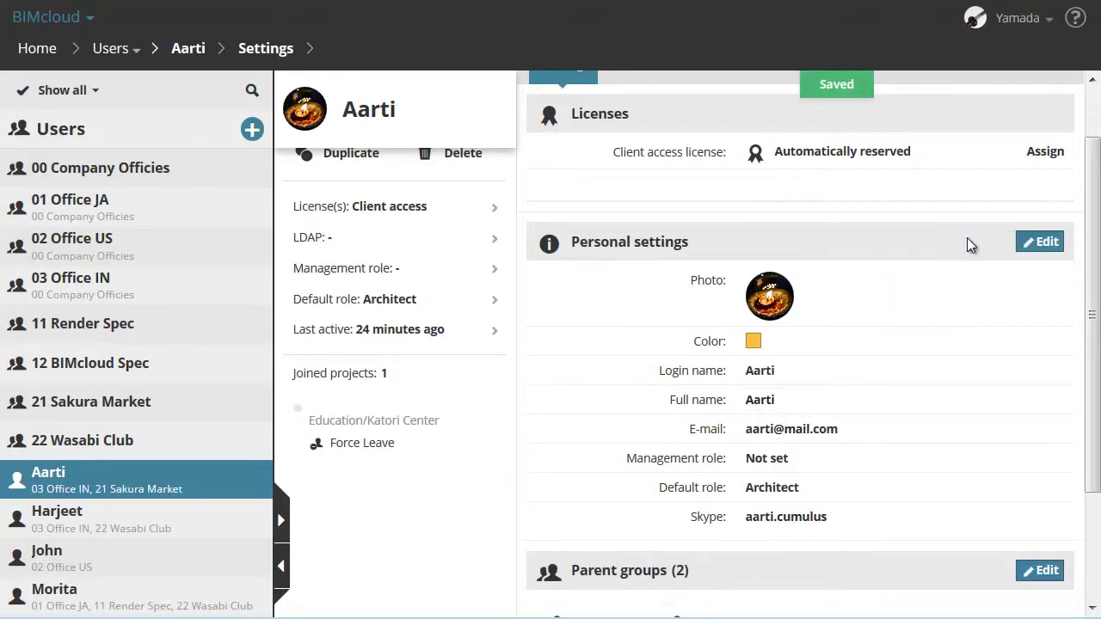
- Return to the BIMcloud Manager server and review its Settings, LDAP and Licenses tabs
left_click(129, 50)
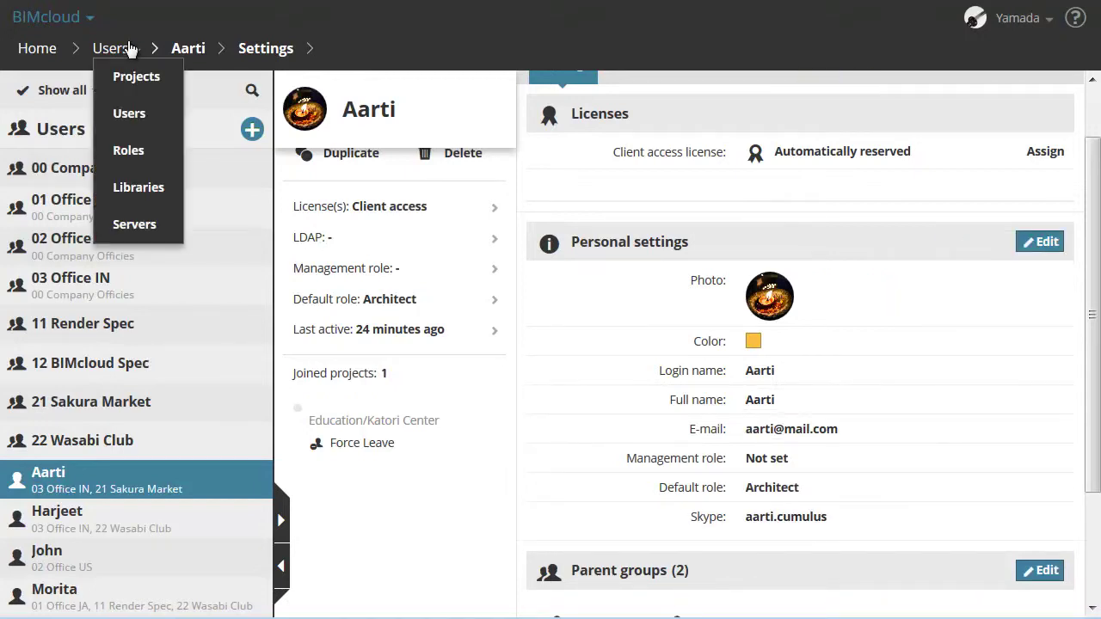
left_click(170, 225)
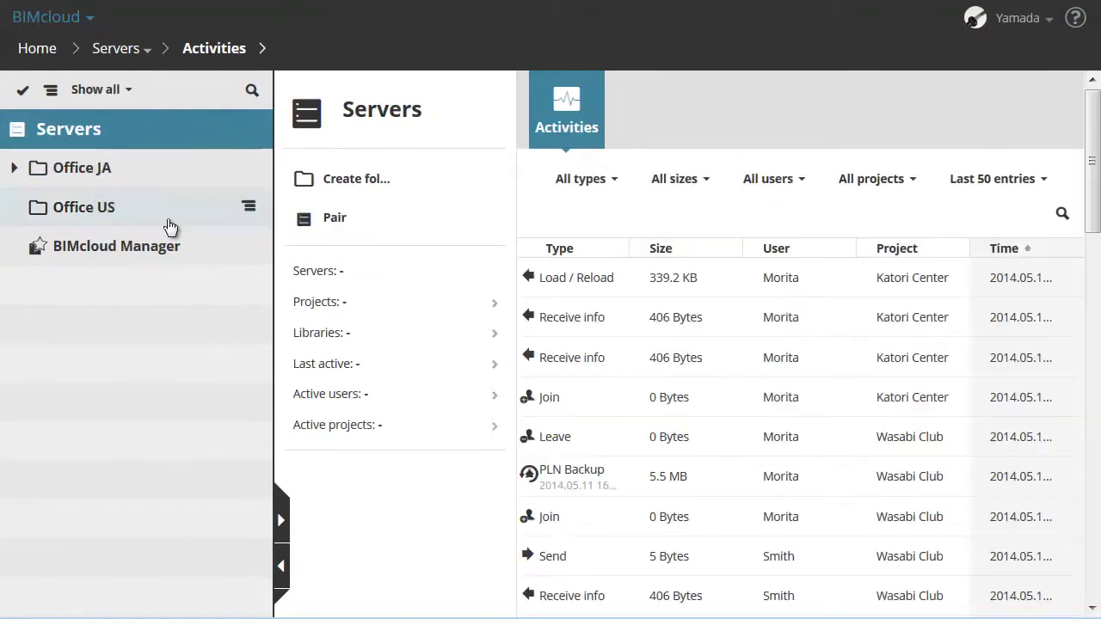
left_click(176, 249)
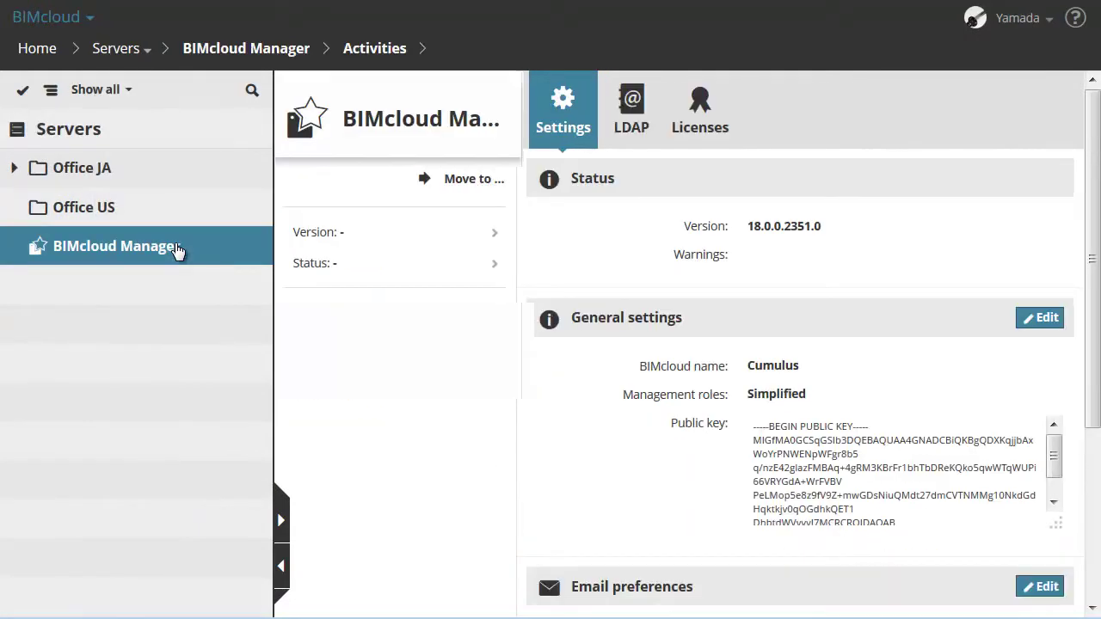
left_click(634, 125)
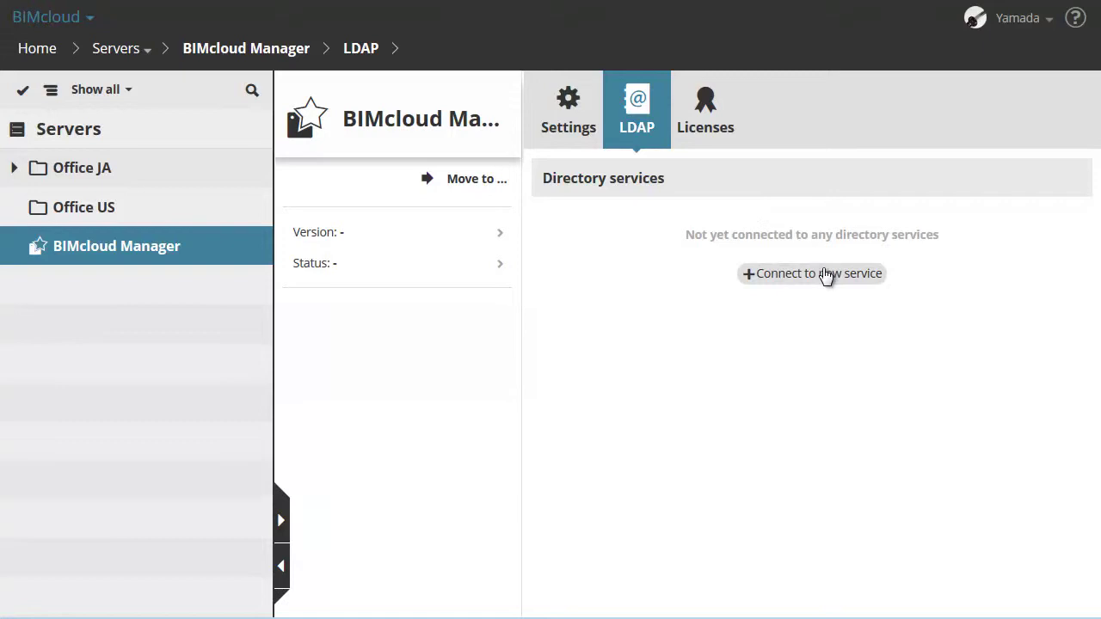
left_click(710, 123)
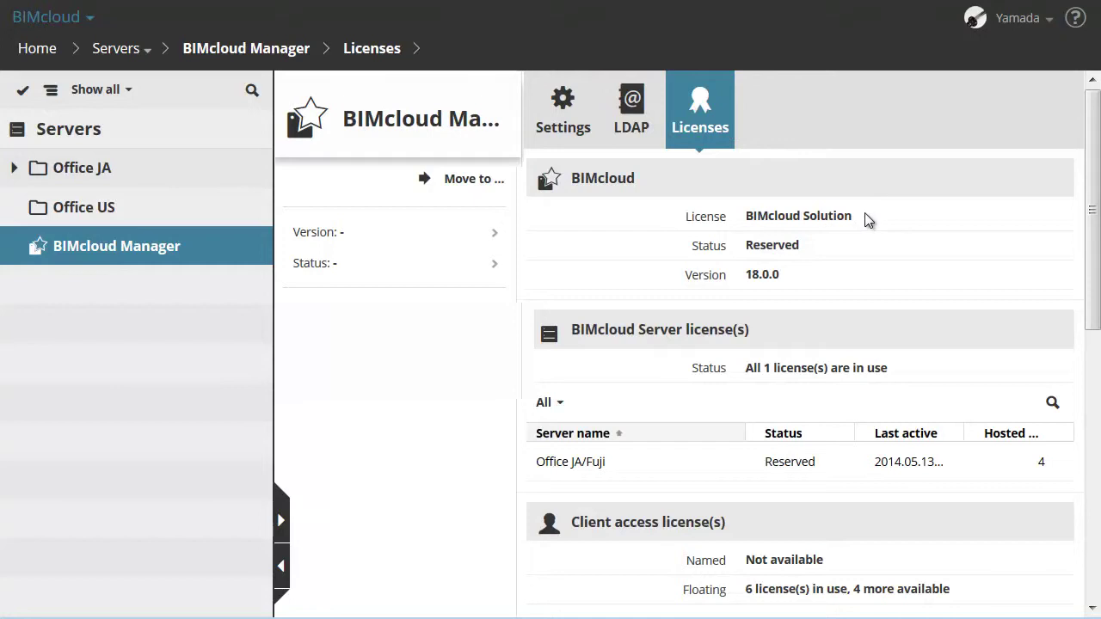
- Scroll down the Licenses page to the client access licenses and their six-user table
scroll(806, 267, "down", 1)
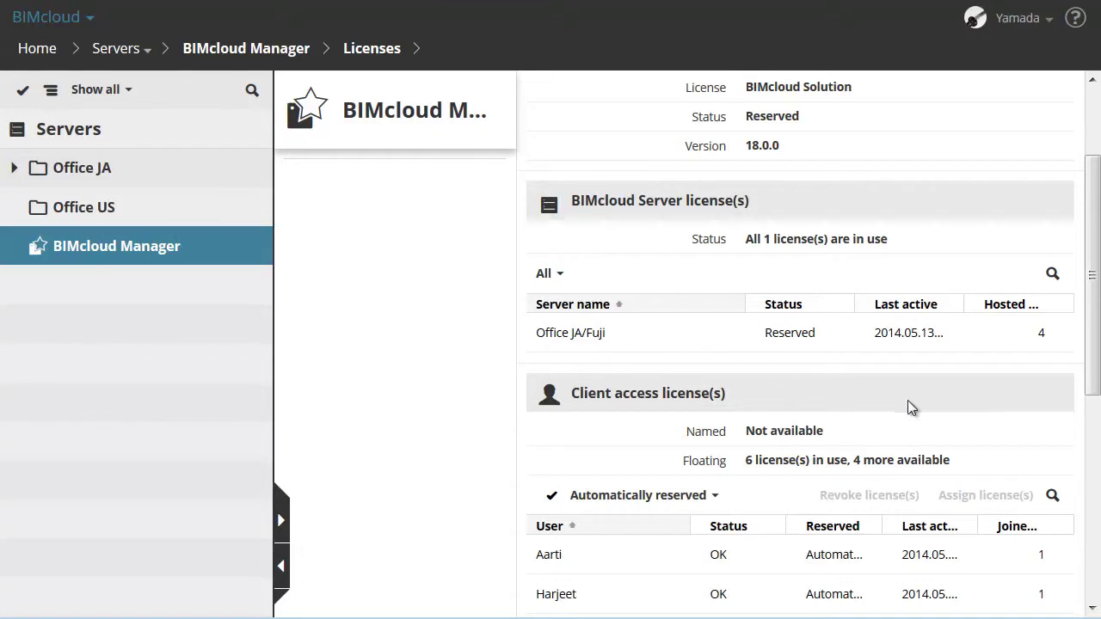
left_click_drag(1096, 313, 1098, 376)
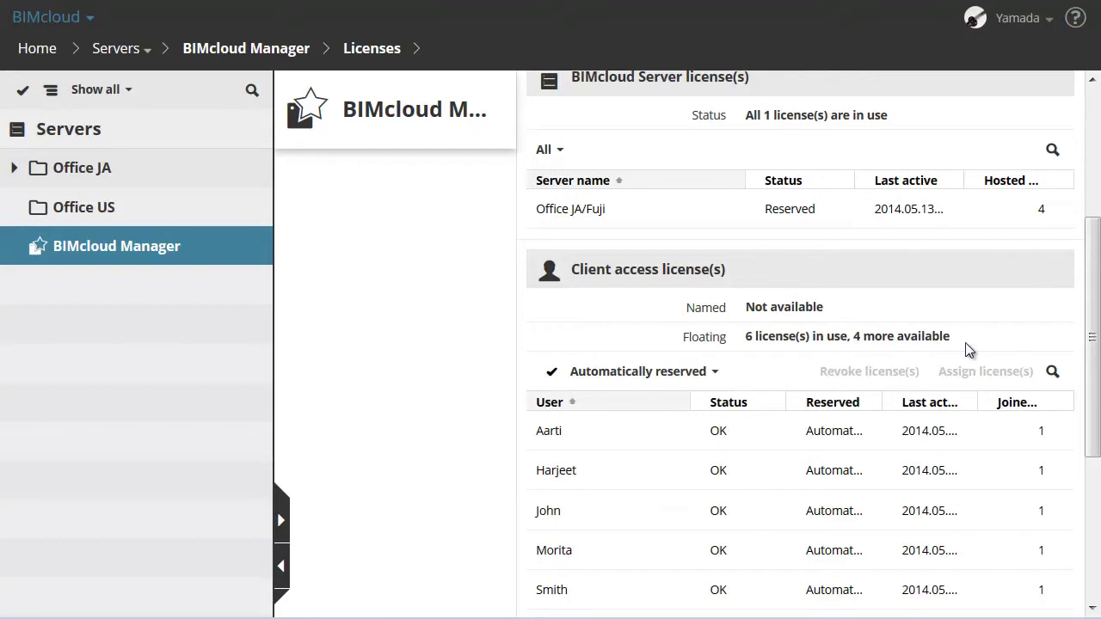
scroll(967, 344, "down", 2)
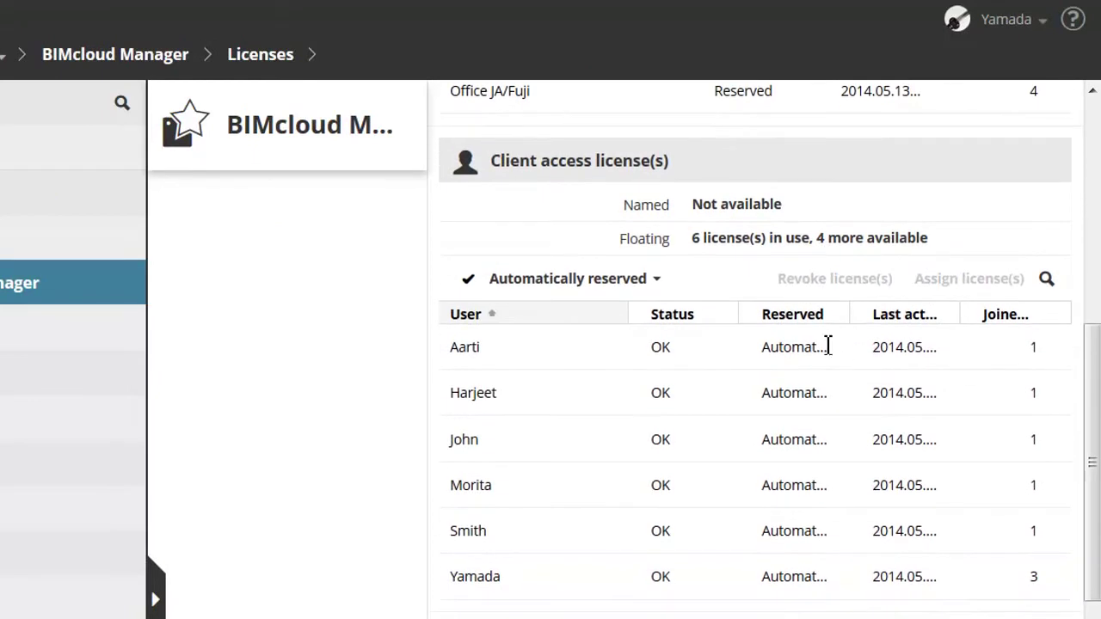
- Manually reserve a floating client license for one user, then revoke that license
left_click(700, 455)
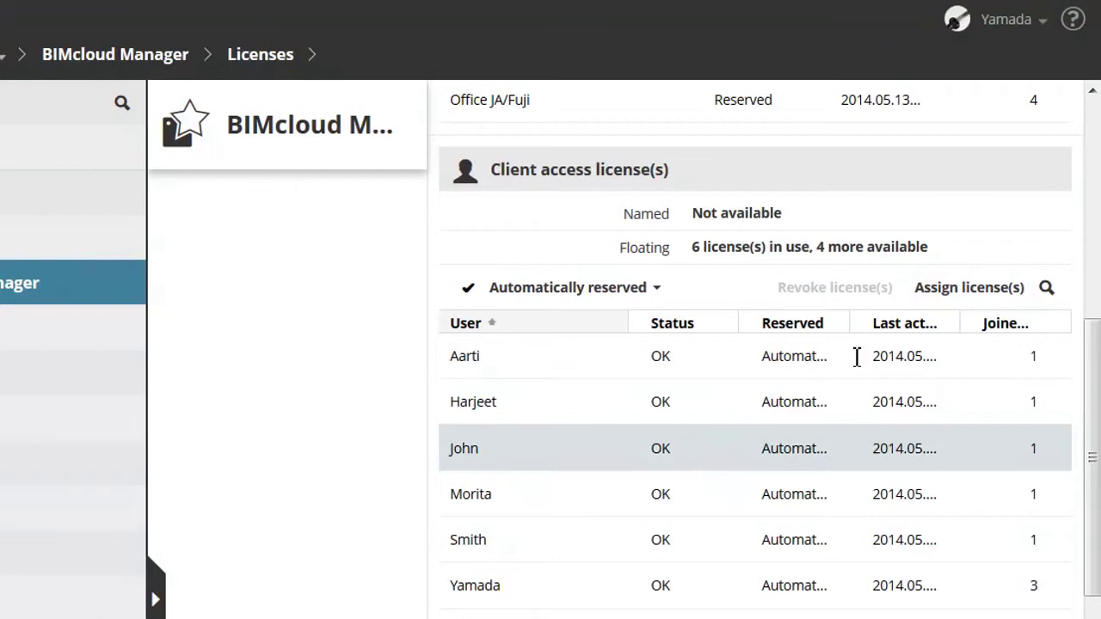
left_click(996, 289)
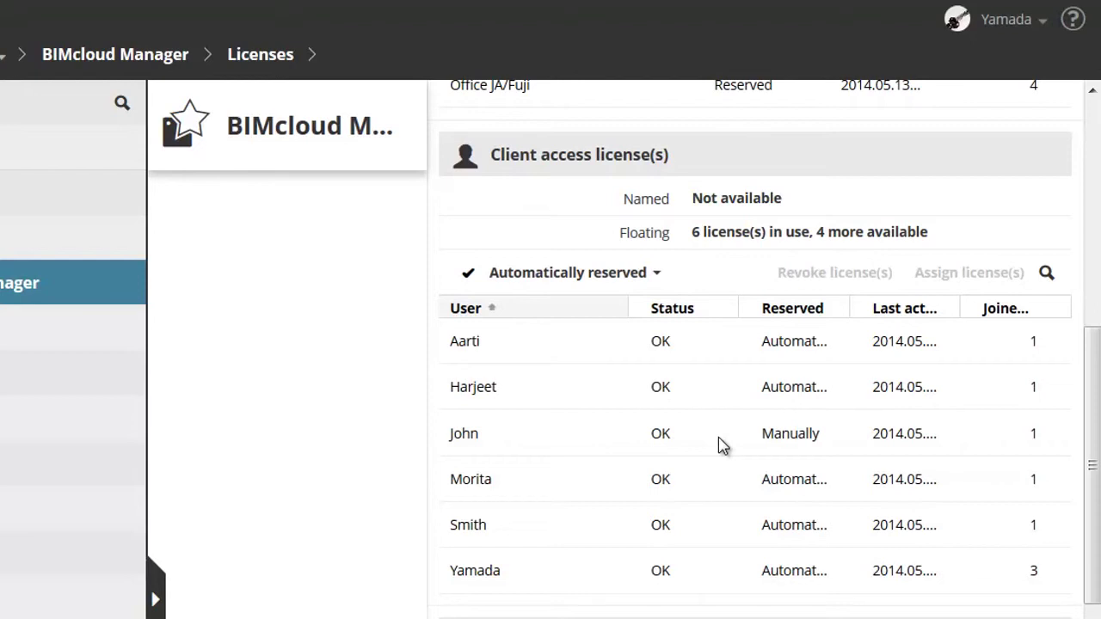
left_click(721, 444)
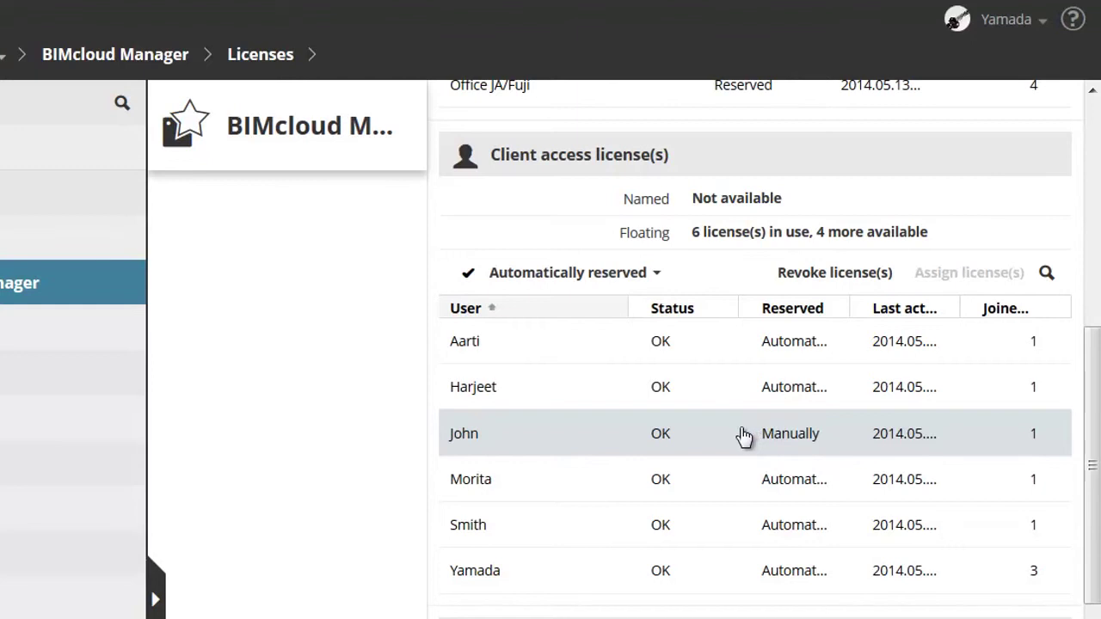
left_click(795, 275)
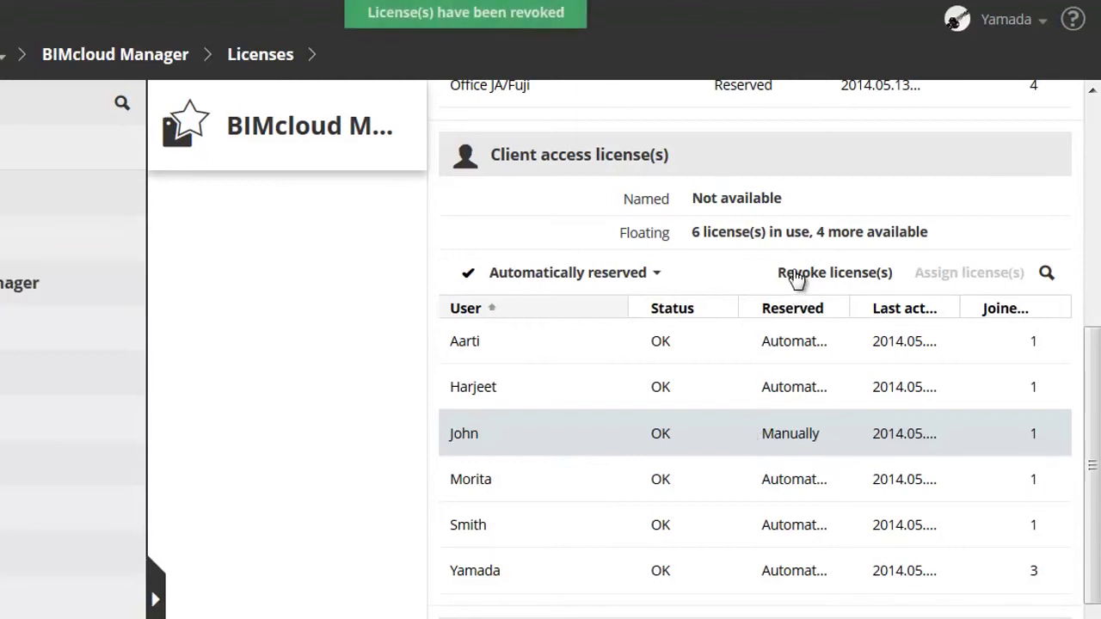